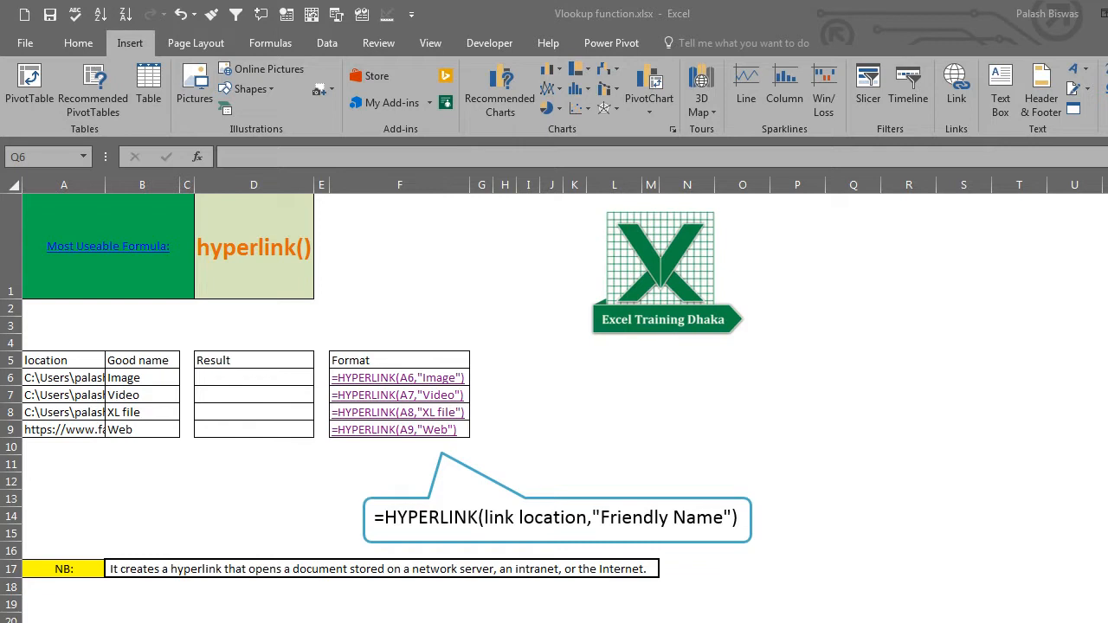
Examine the hyperlink() title, the file locations in column A and the good names in B6:B9
click(257, 245)
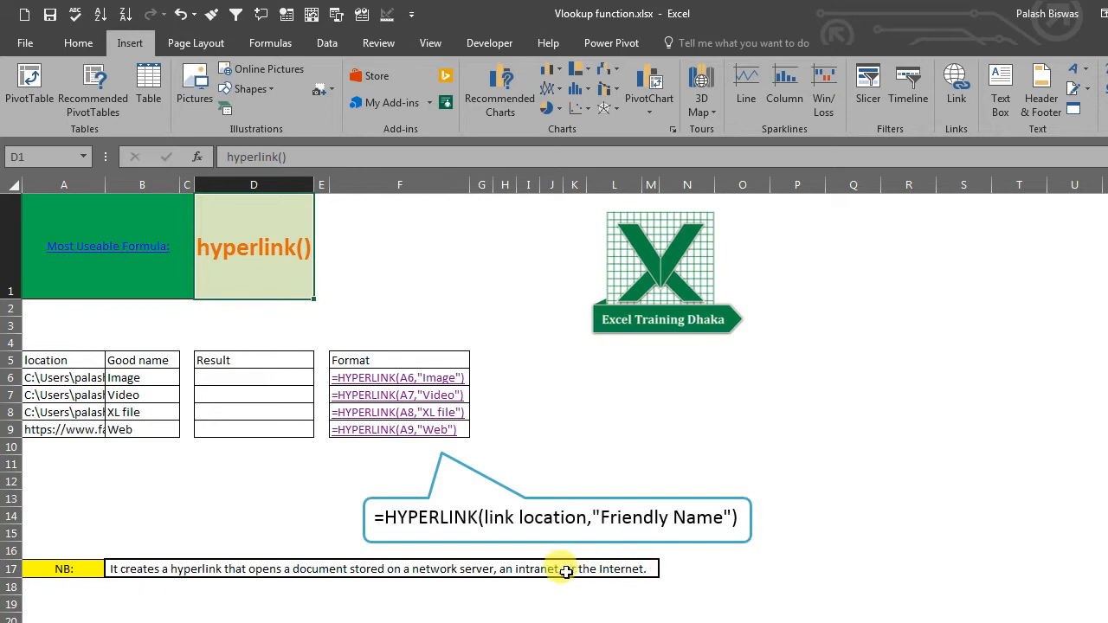
click(526, 408)
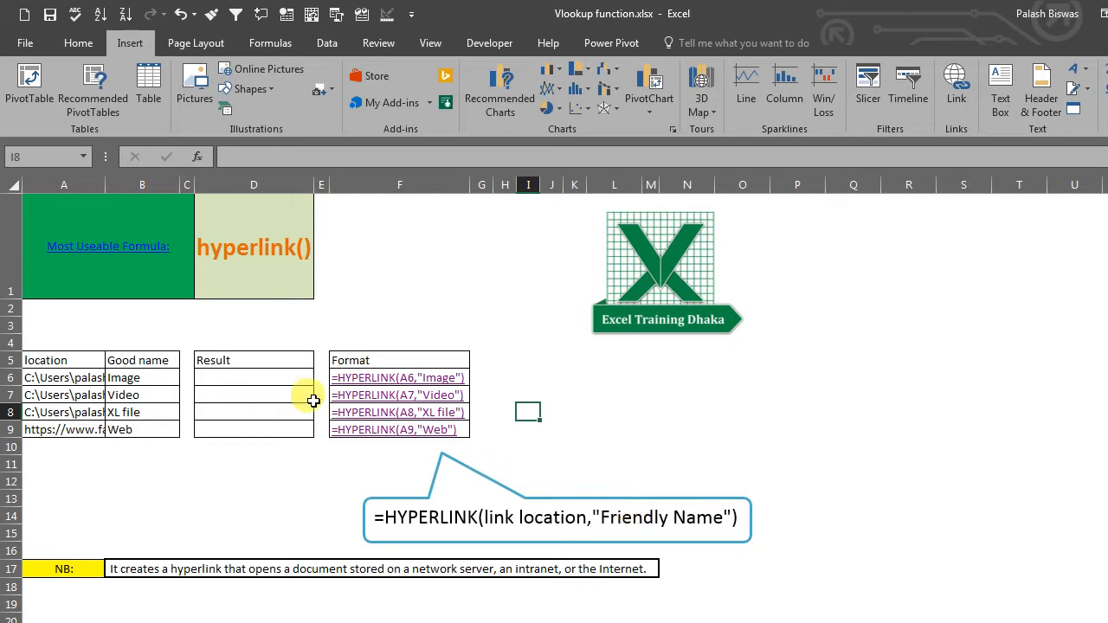
click(228, 470)
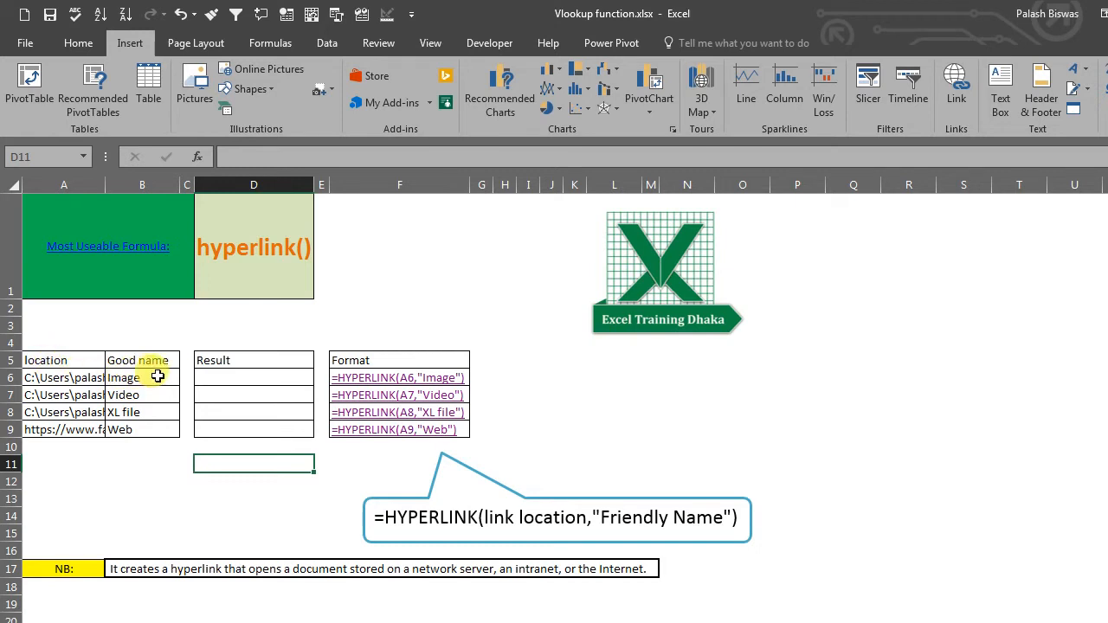
drag(145, 375, 130, 428)
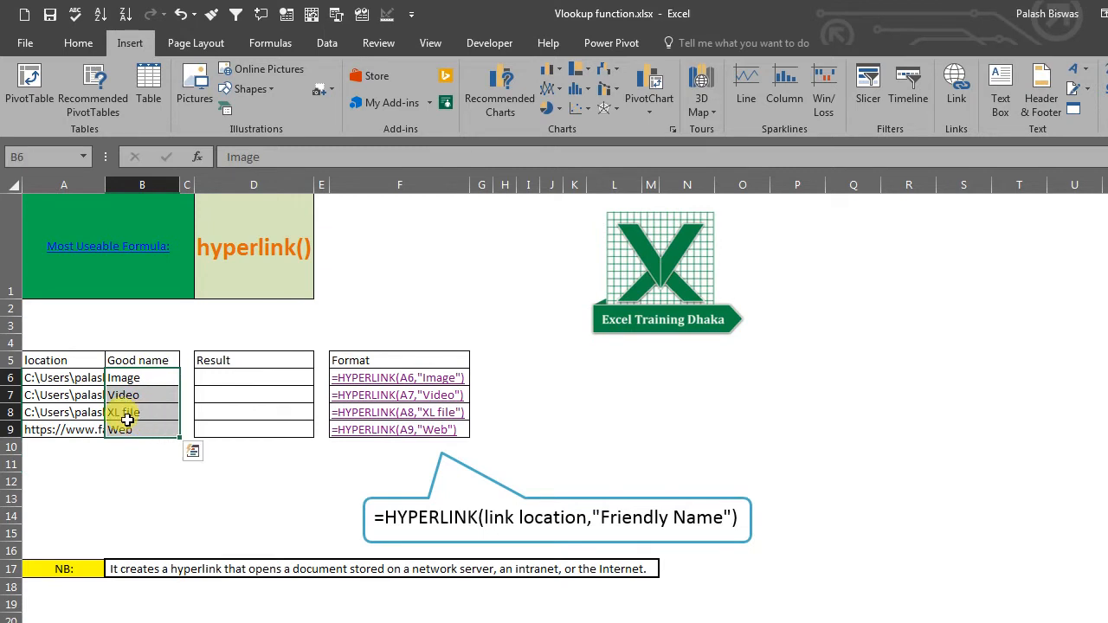
click(41, 379)
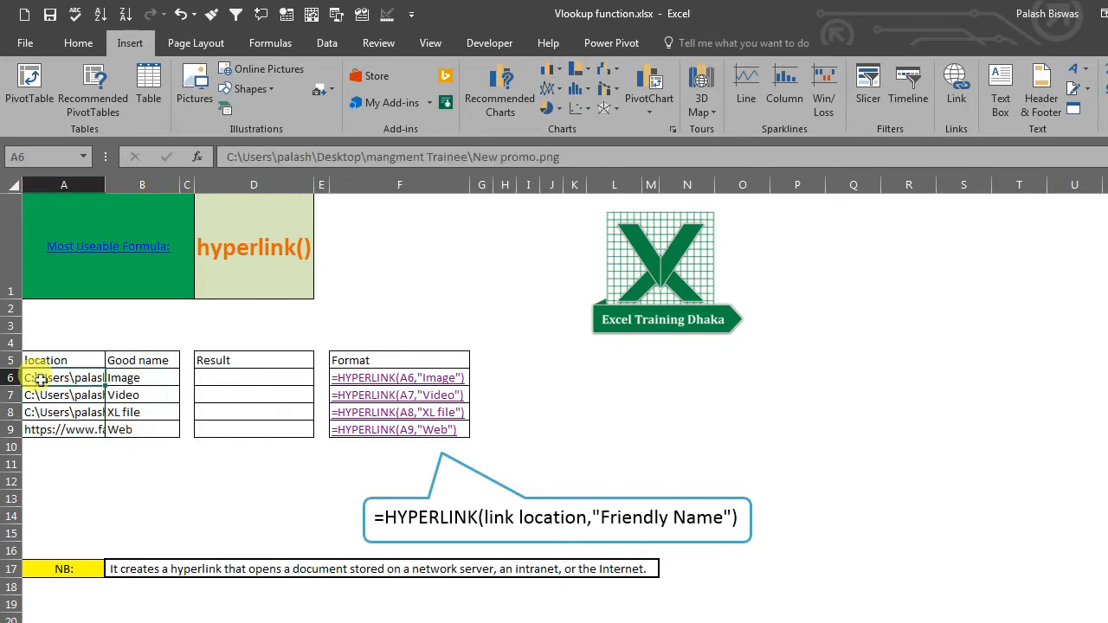
click(76, 458)
click(54, 378)
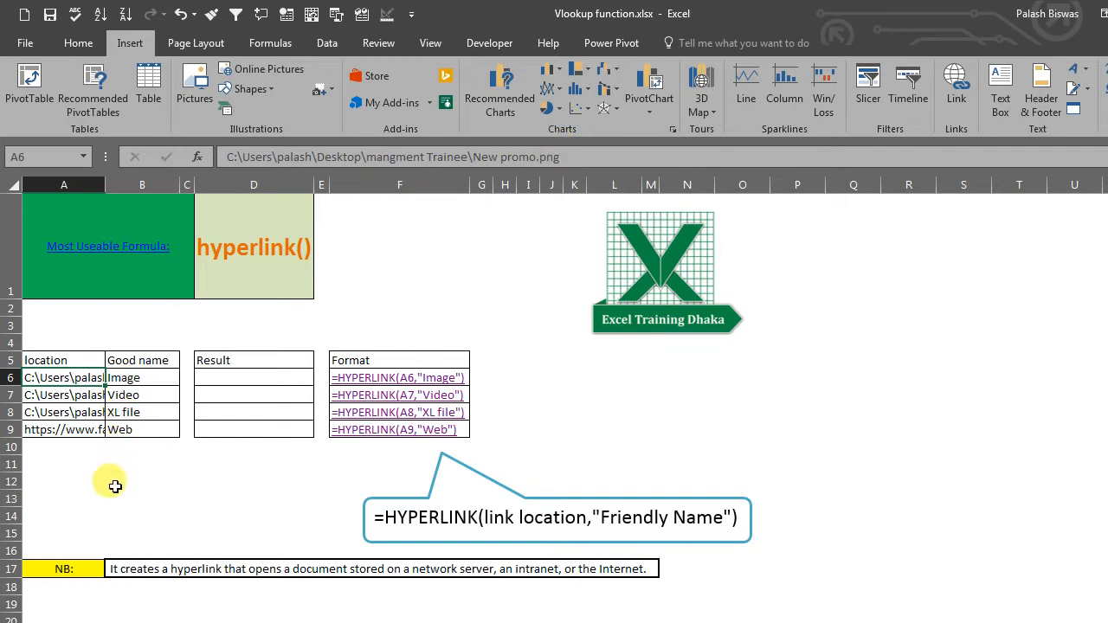
click(114, 486)
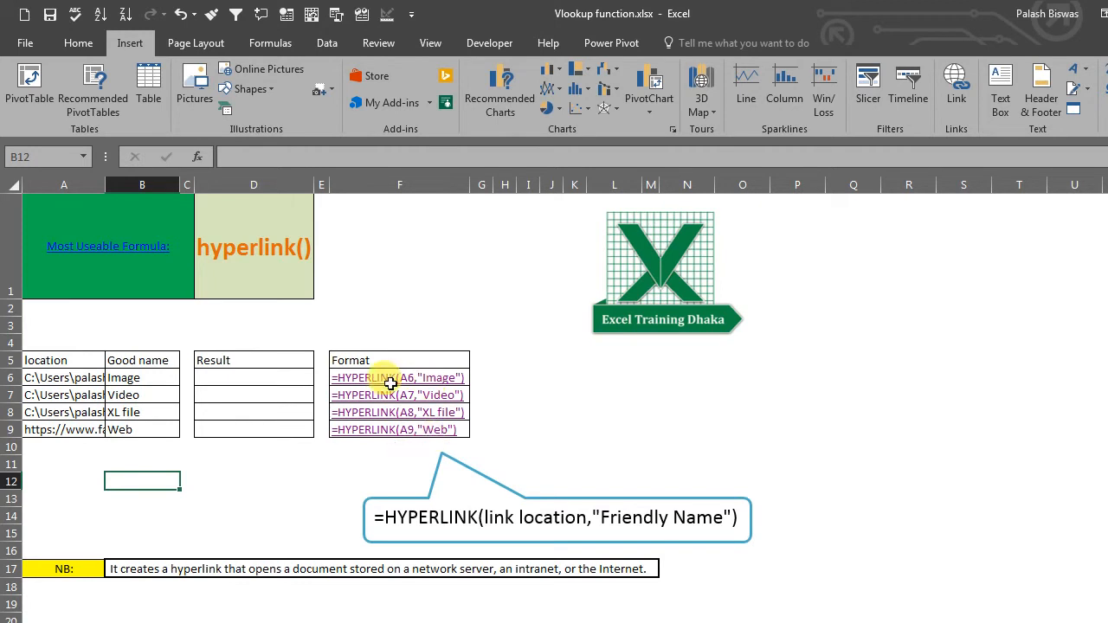
Enter =HYPERLINK(A6,B6) in cell D6, using the location as link and the good name as friendly name
click(225, 376)
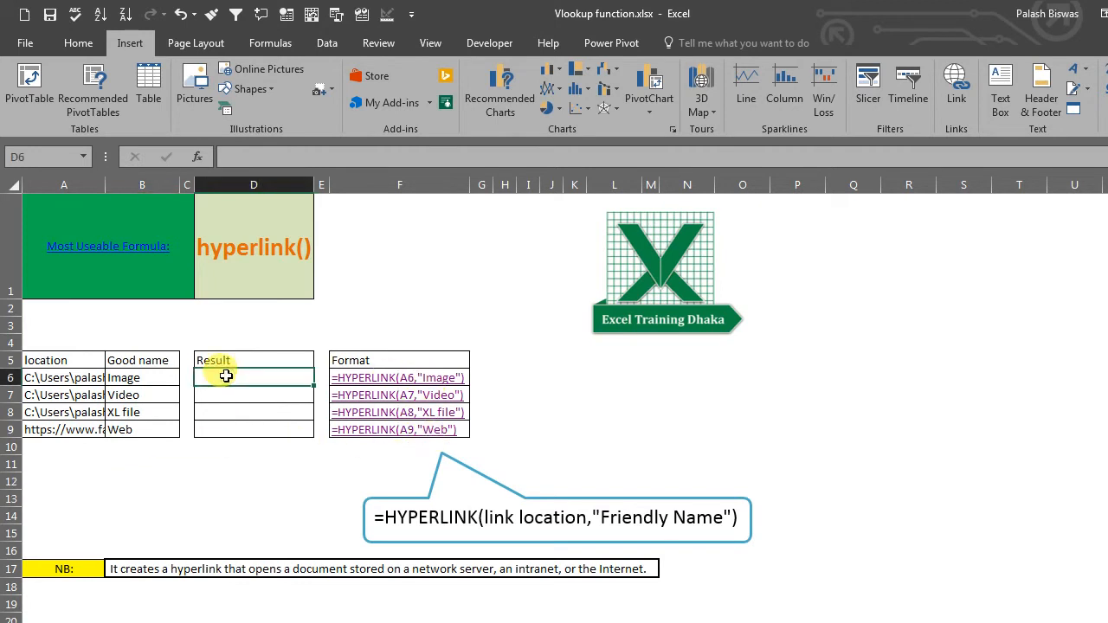
text(=)
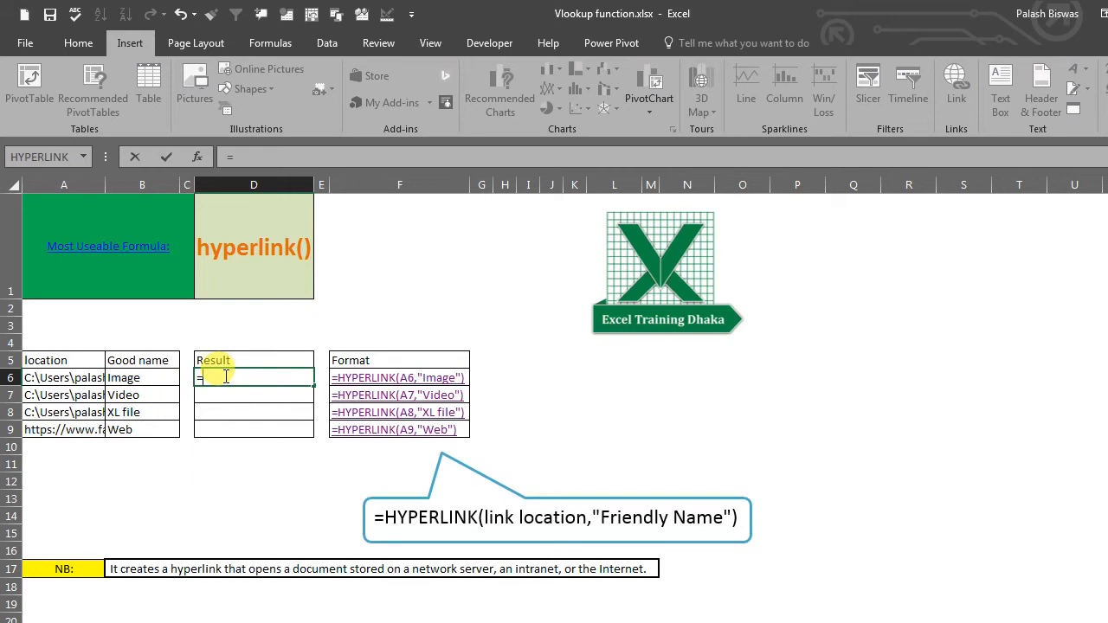
text(hy)
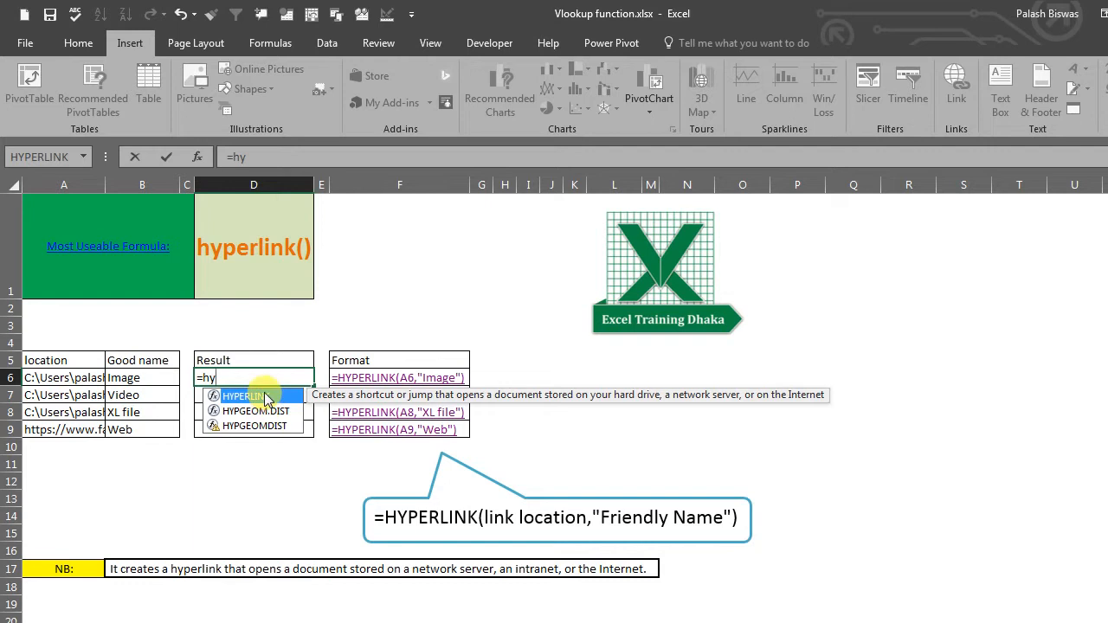
double_click(264, 396)
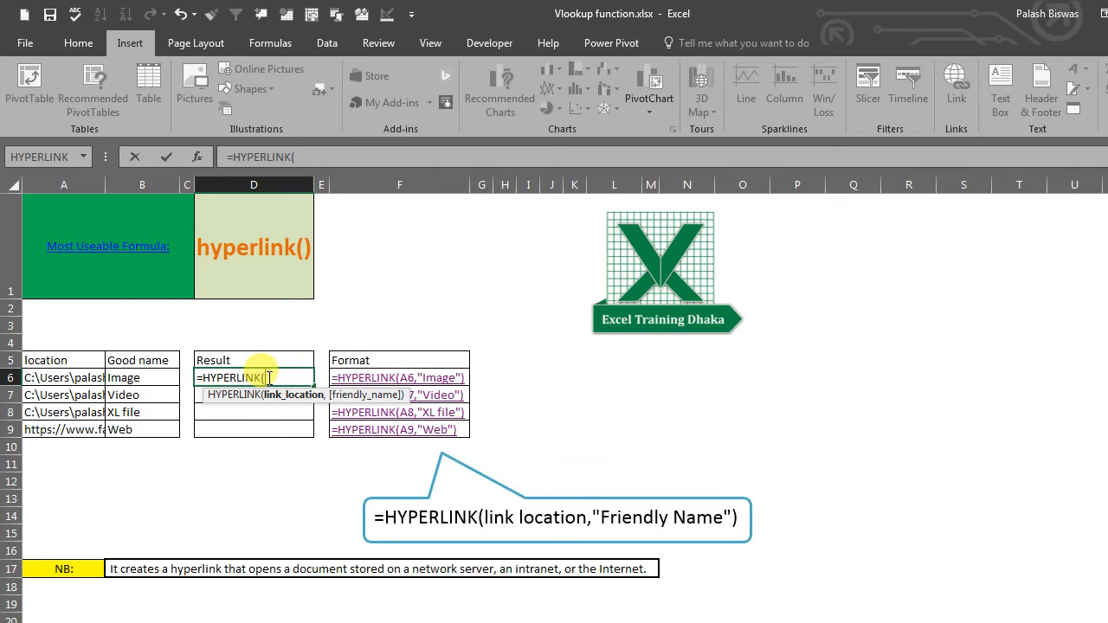
click(67, 377)
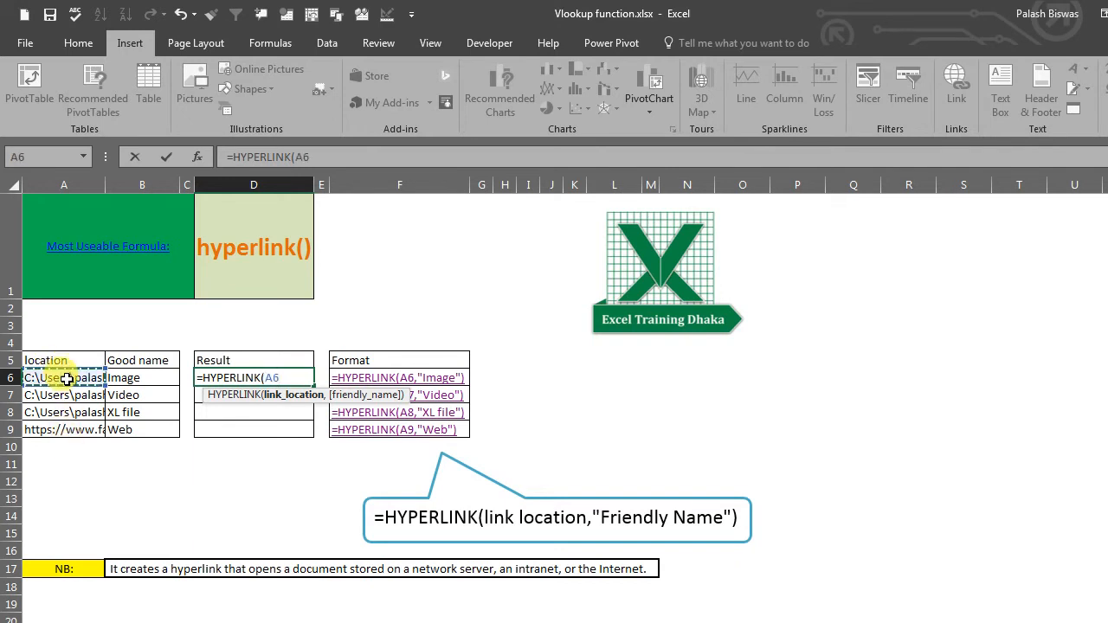
text(,)
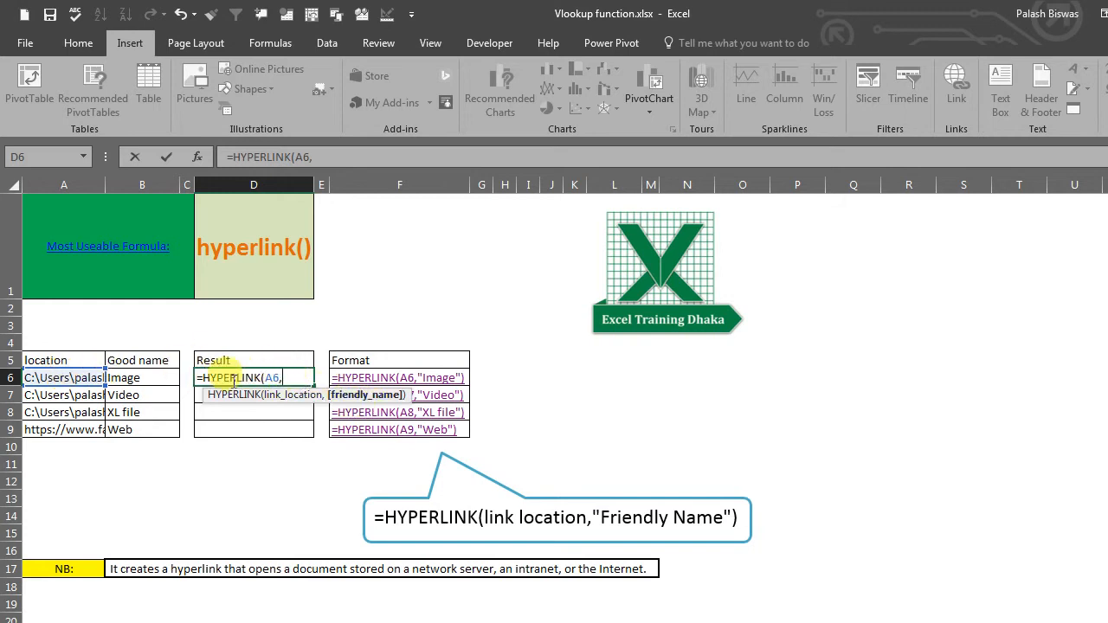
click(129, 377)
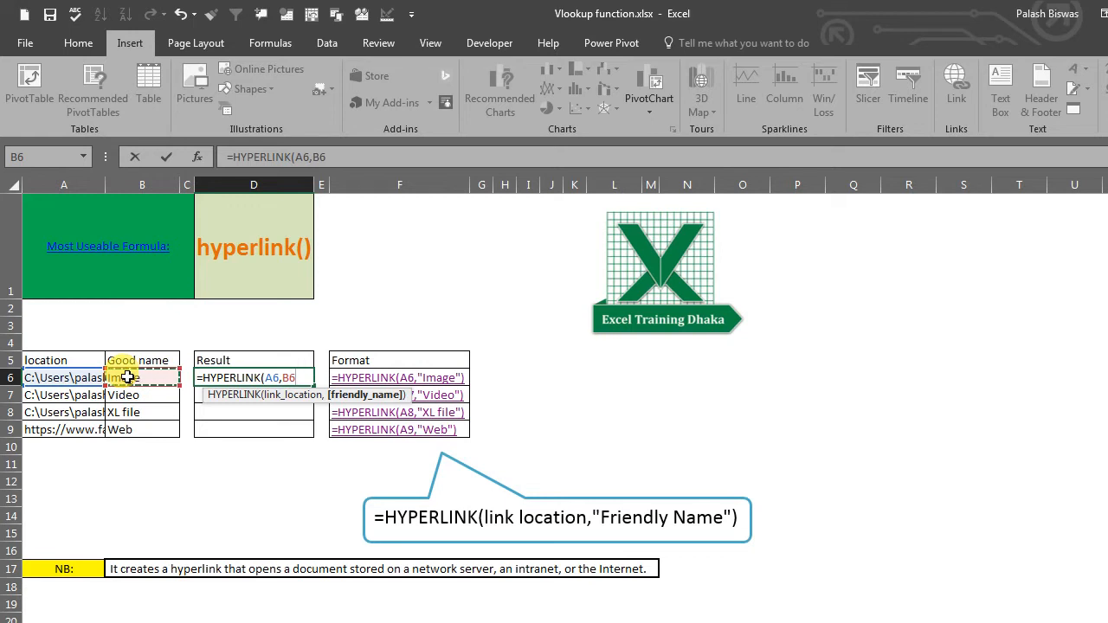
key(Return)
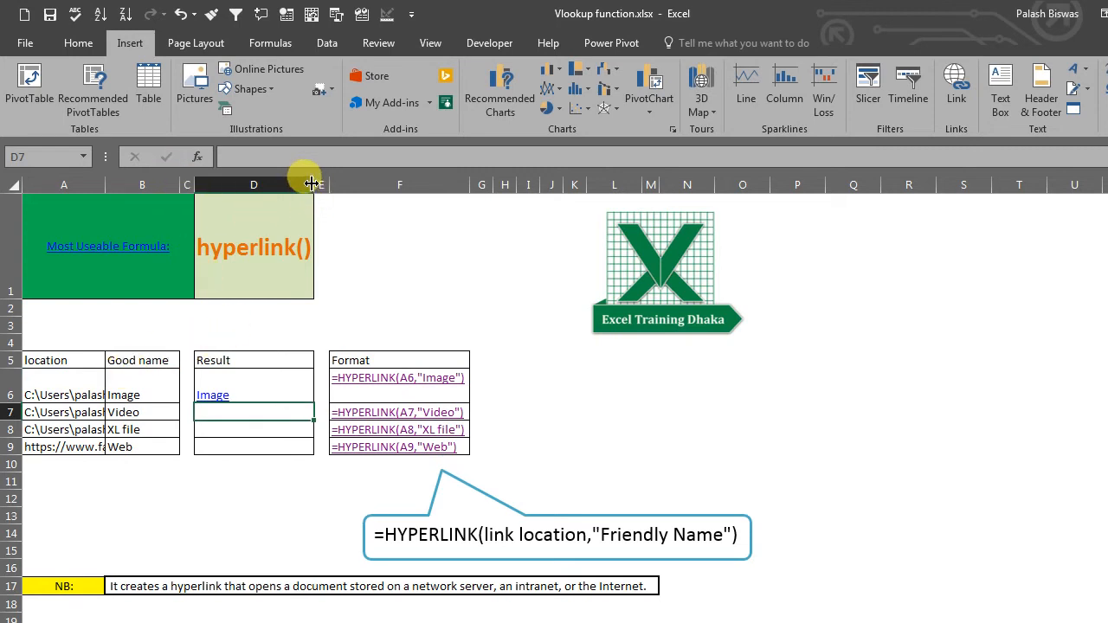
Widen the Result column slightly and turn off text wrapping for cells A6:D6
drag(311, 183, 337, 183)
drag(44, 386, 260, 381)
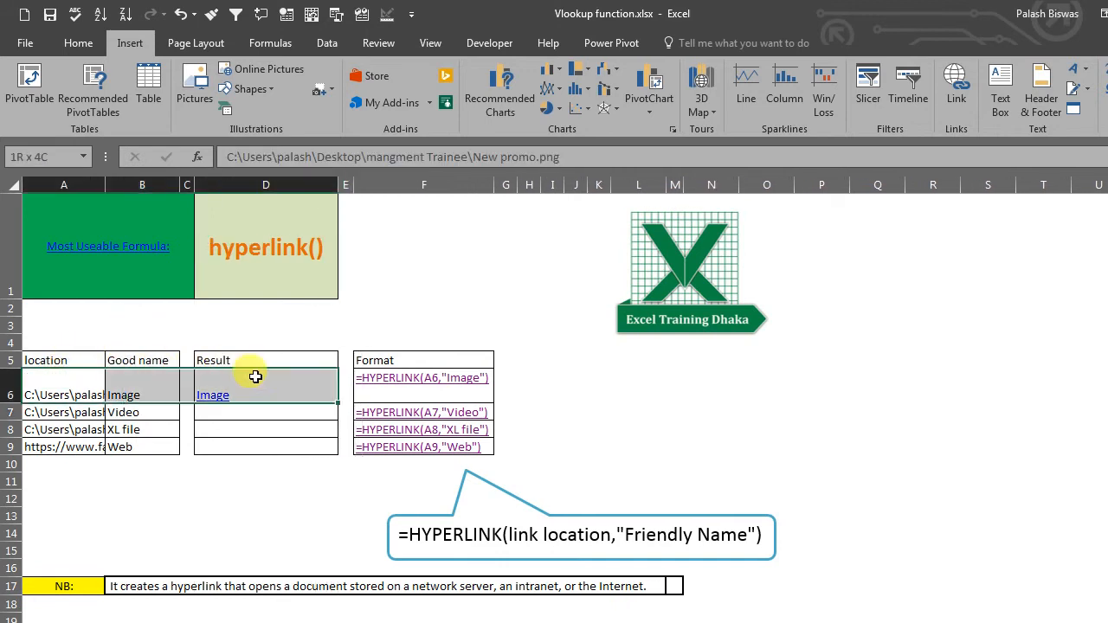
click(83, 46)
click(472, 77)
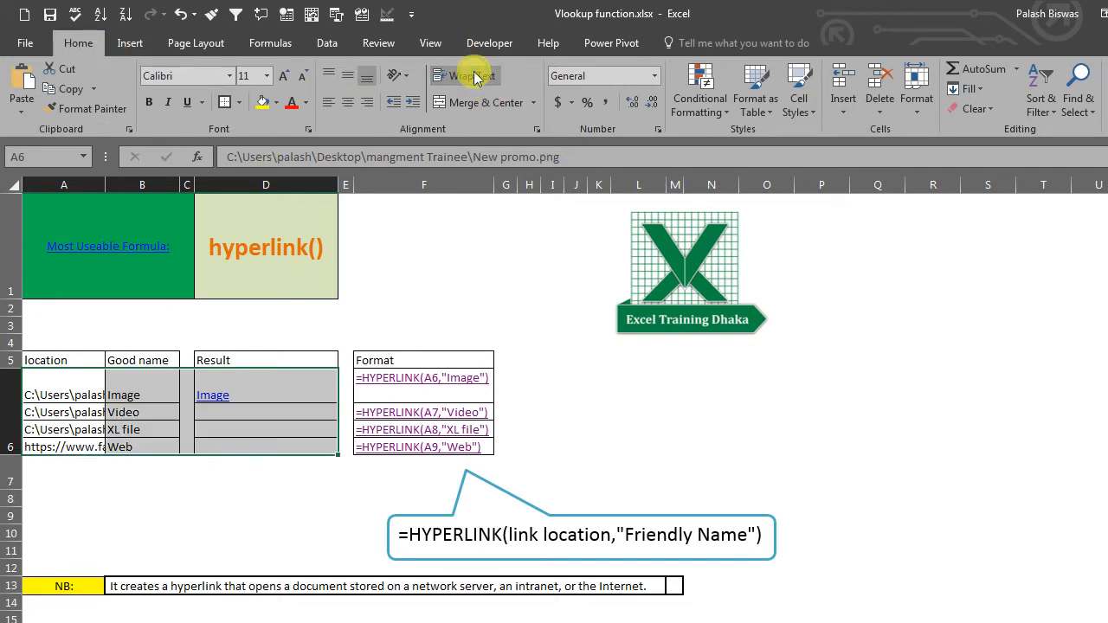
click(474, 77)
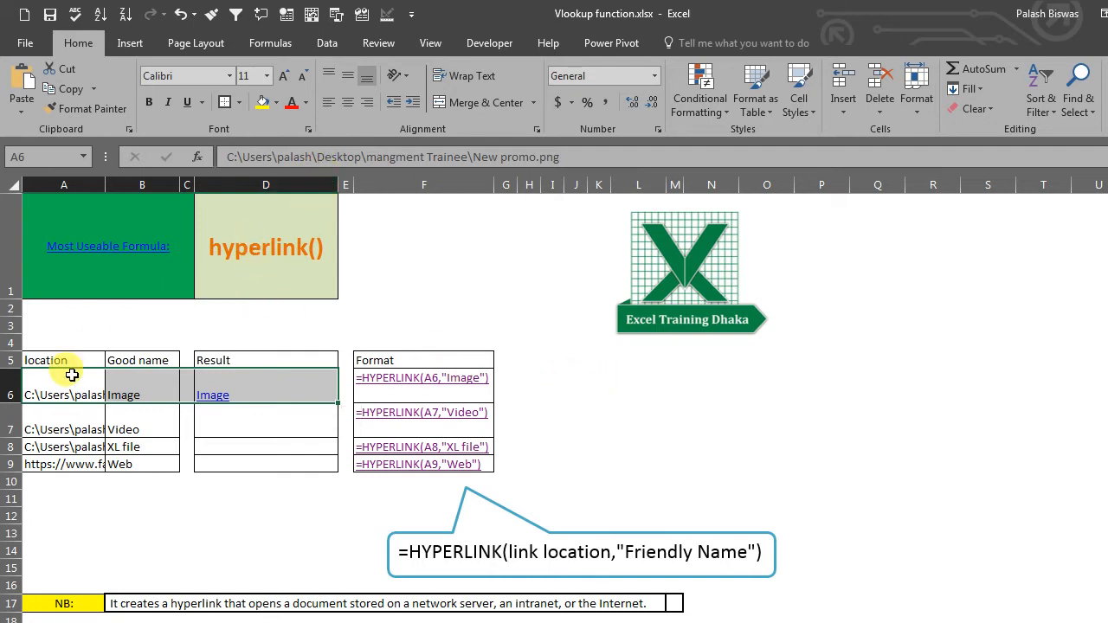
click(148, 377)
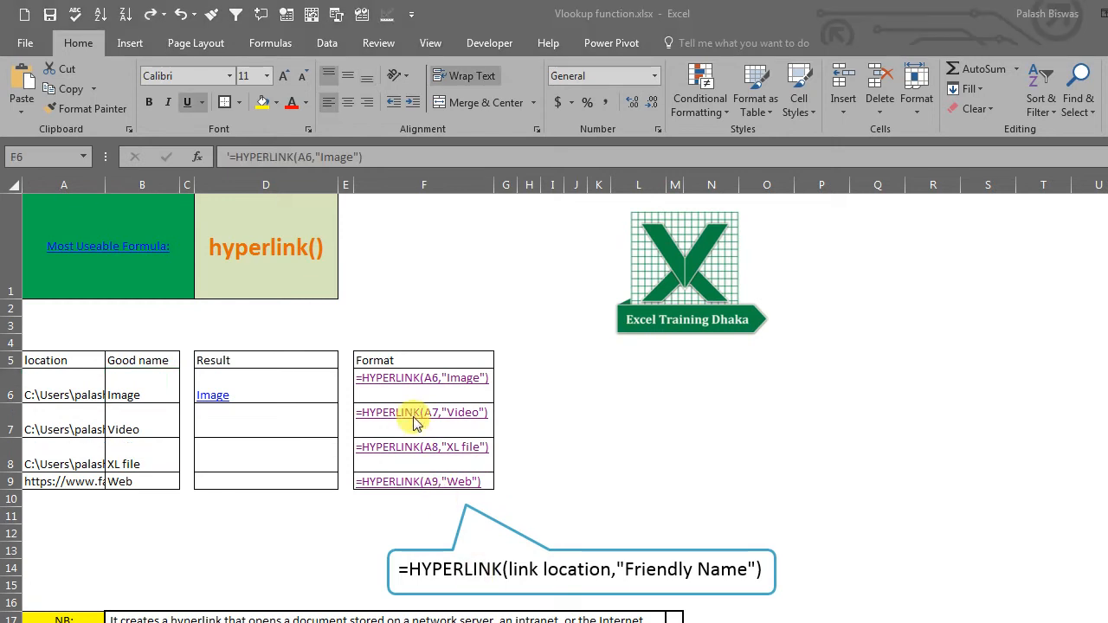
Turn off text wrapping for the Format cells F6, F7 and F8
click(438, 394)
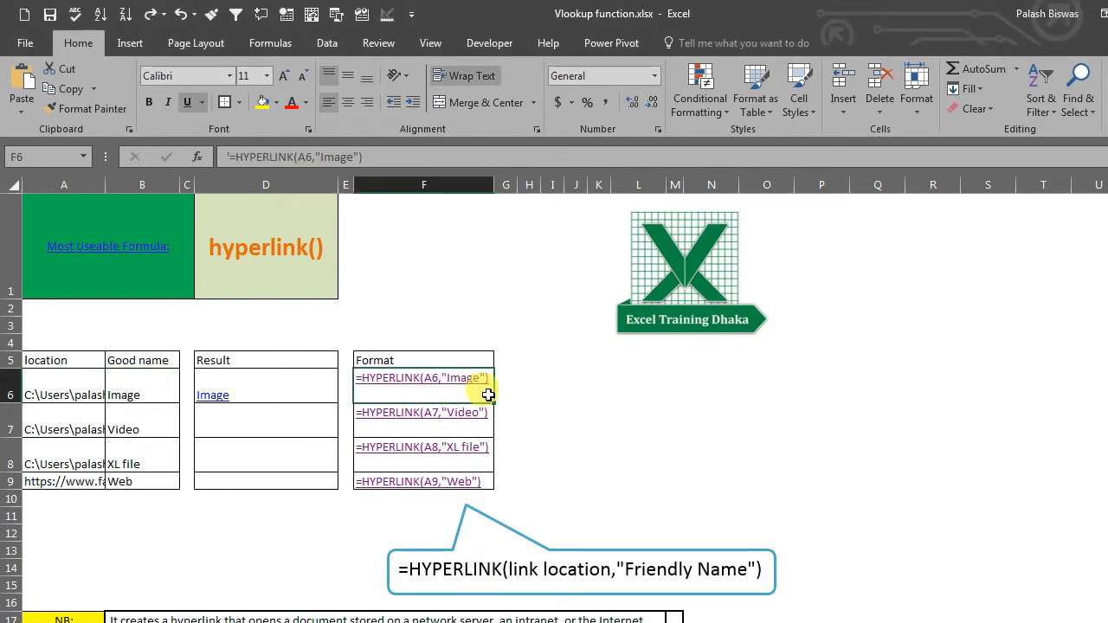
click(470, 75)
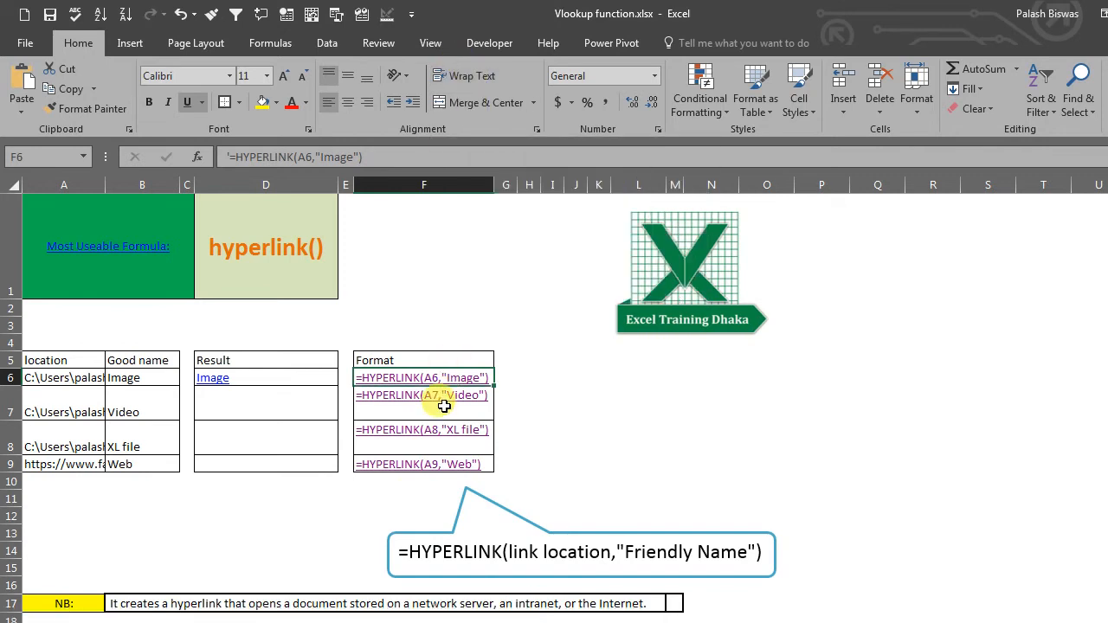
click(428, 397)
click(471, 75)
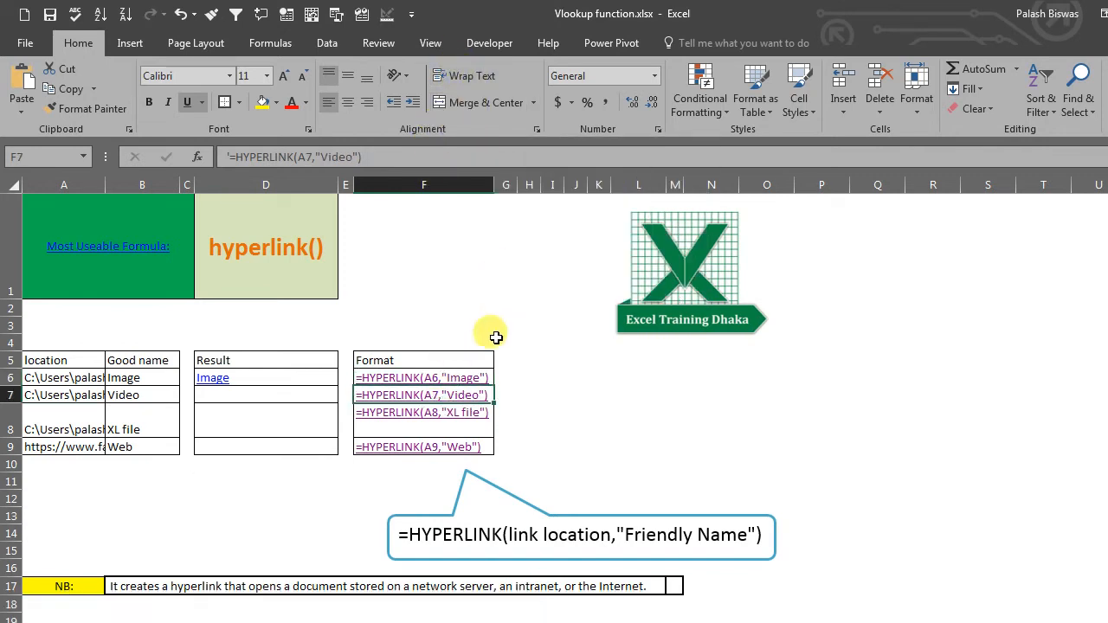
click(440, 428)
click(467, 75)
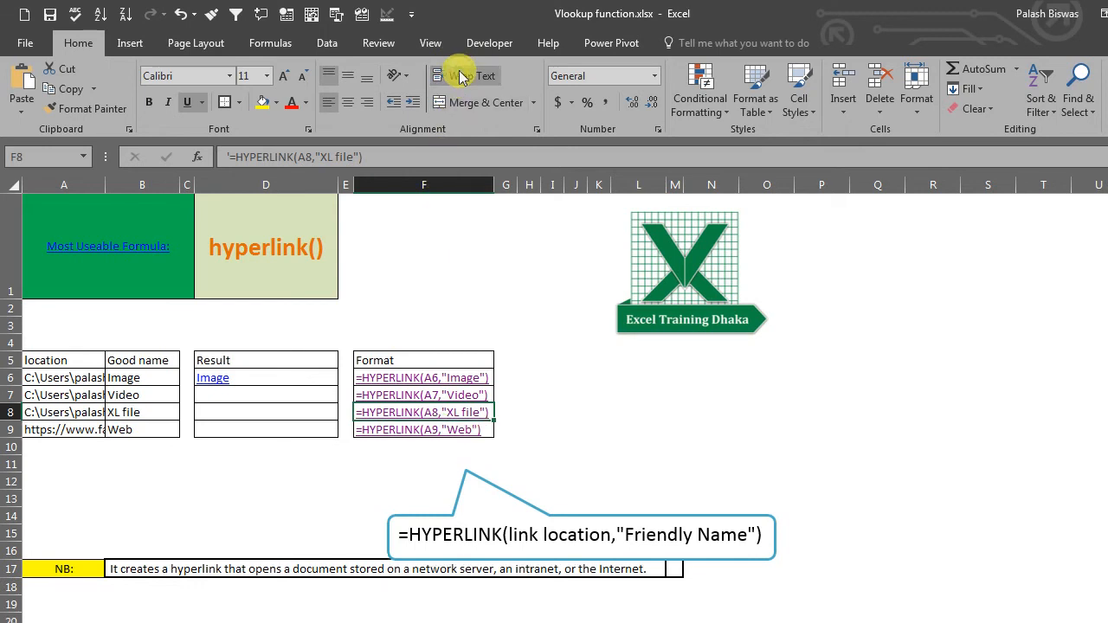
Test the Image link in D6 and close the picture it opens
click(283, 379)
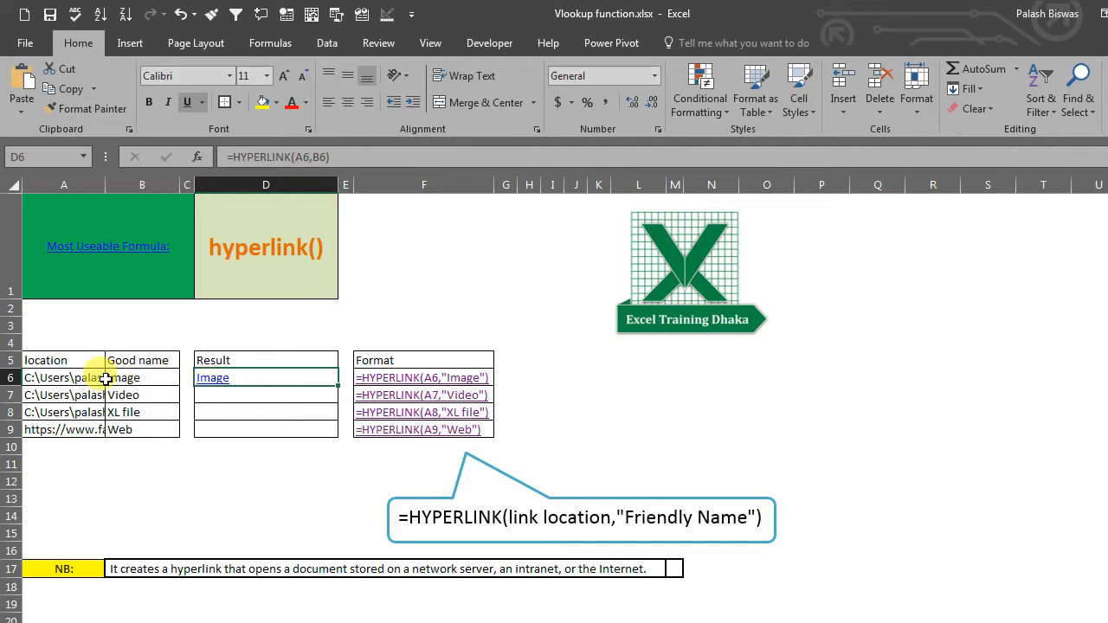
click(210, 384)
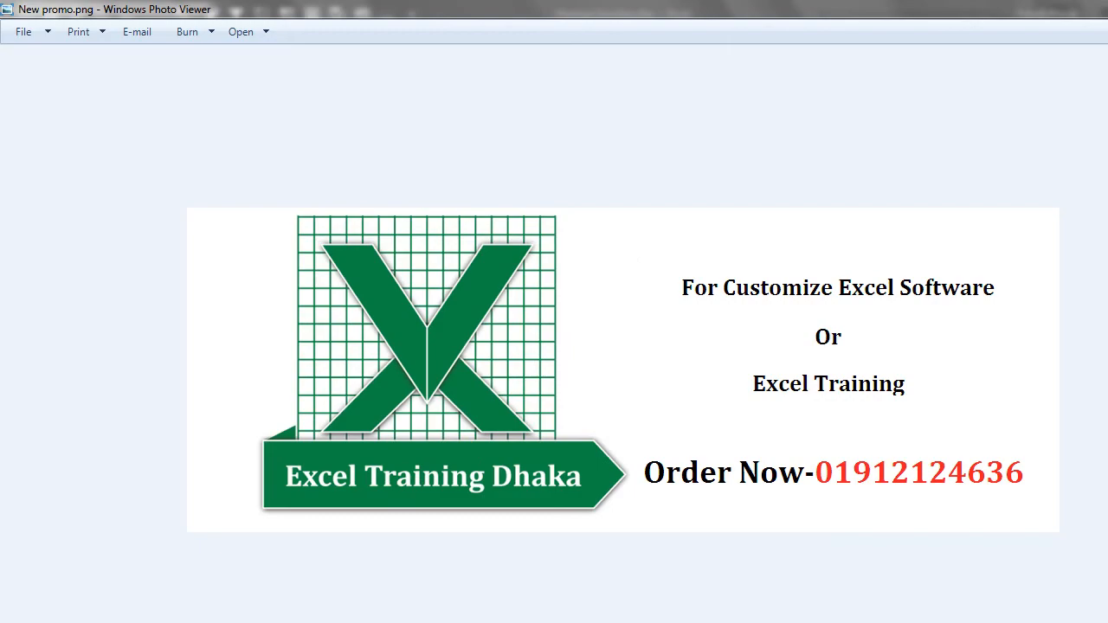
key(alt+F4)
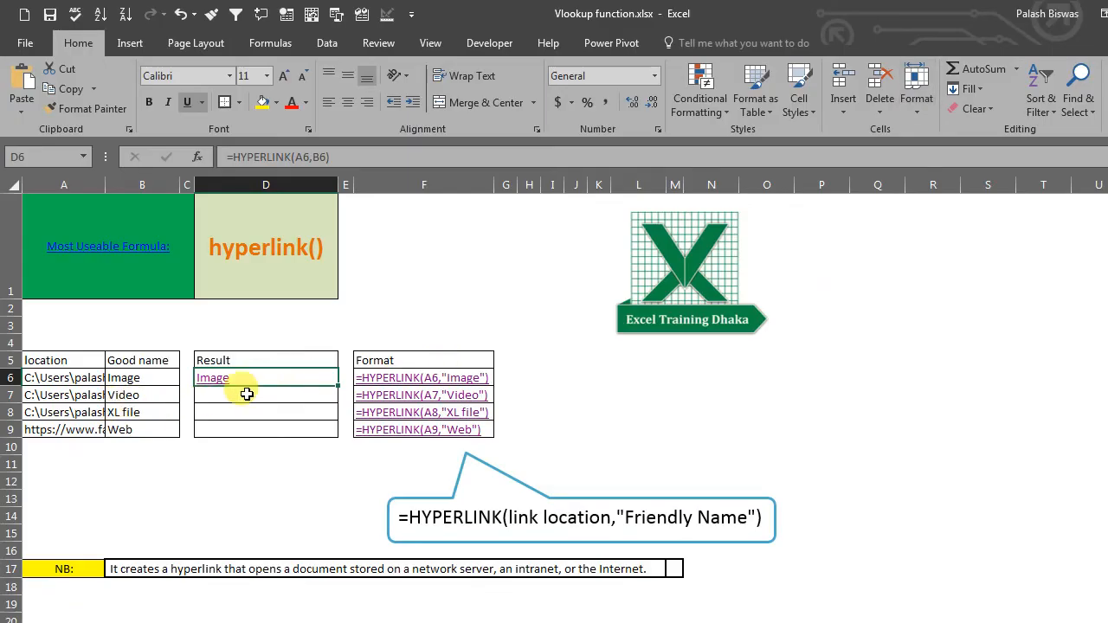
Copy the HYPERLINK formula from D6 down through D9
click(282, 394)
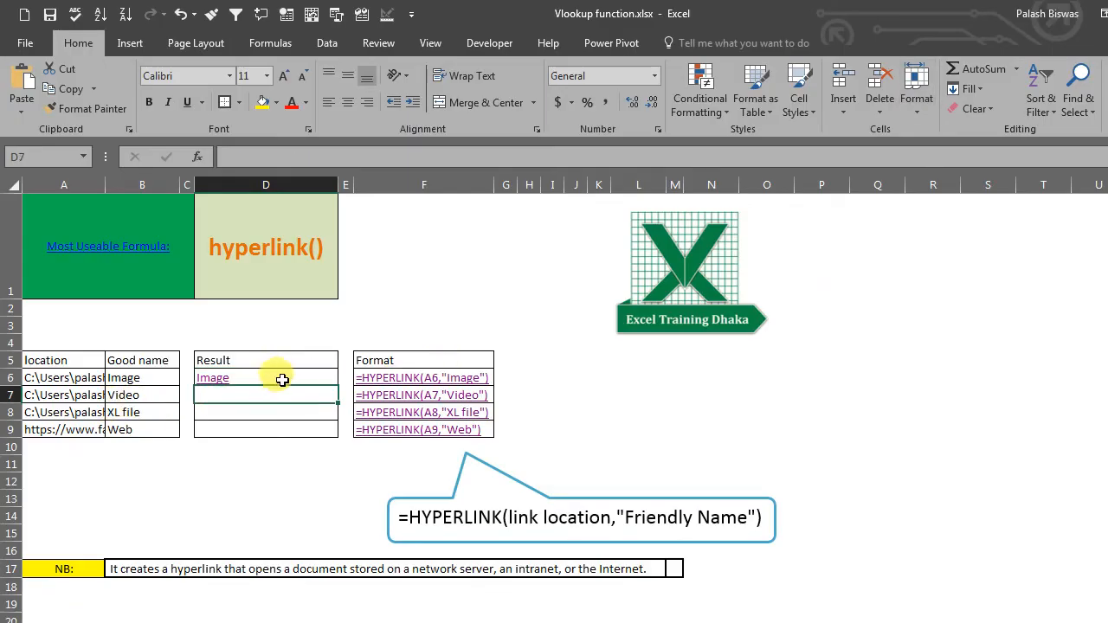
click(281, 381)
drag(338, 389, 331, 439)
click(284, 493)
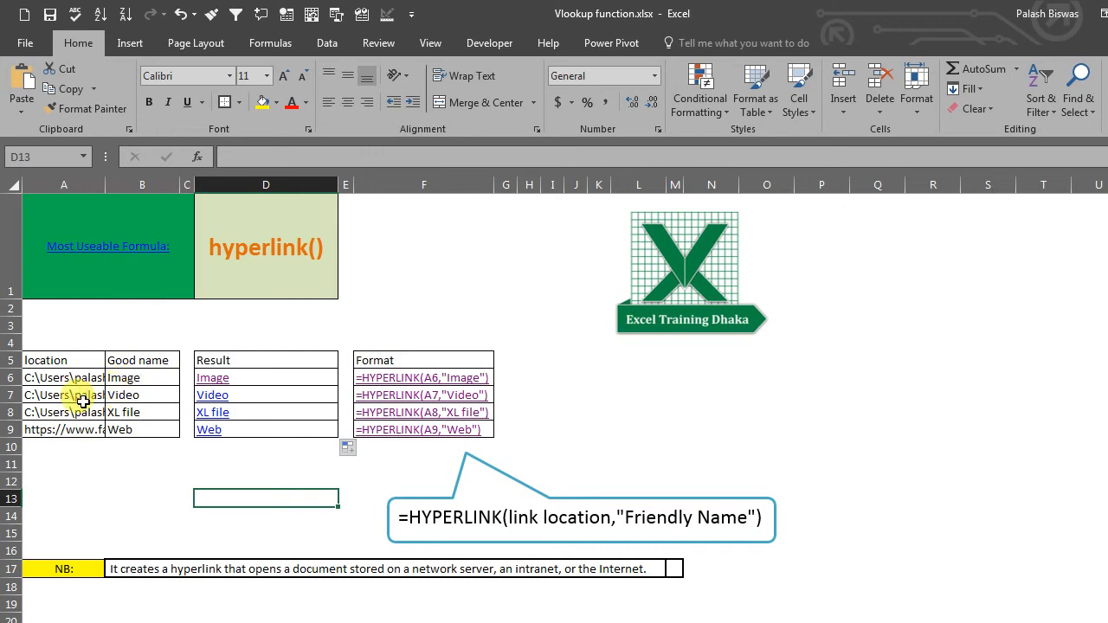
Test the Video link in D7 and allow the linked concatenate.mp4 file to open
click(185, 458)
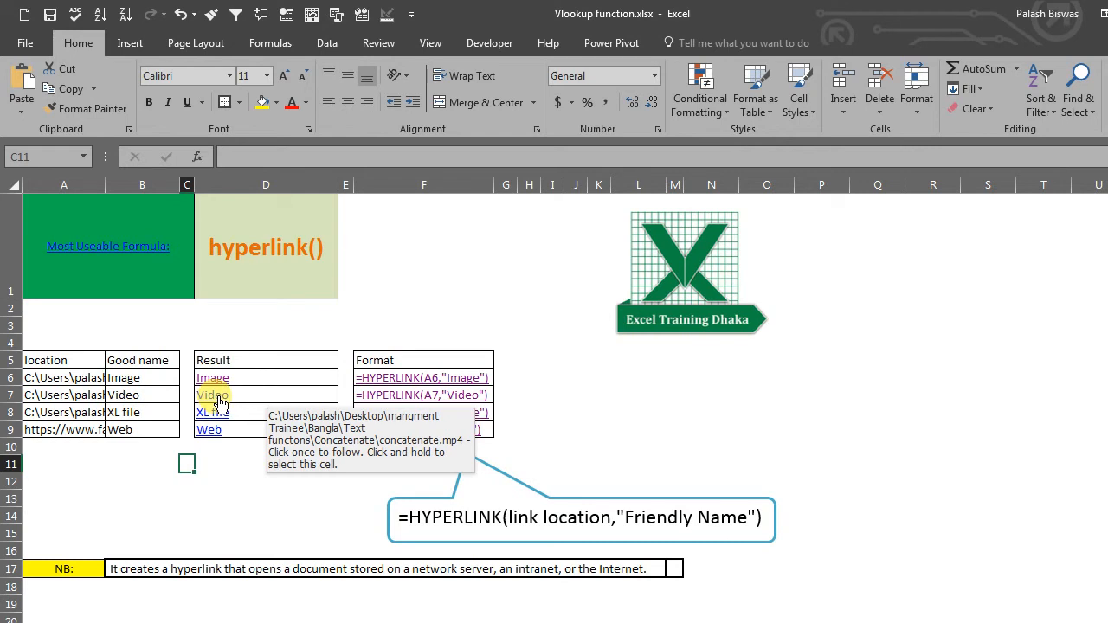
click(219, 401)
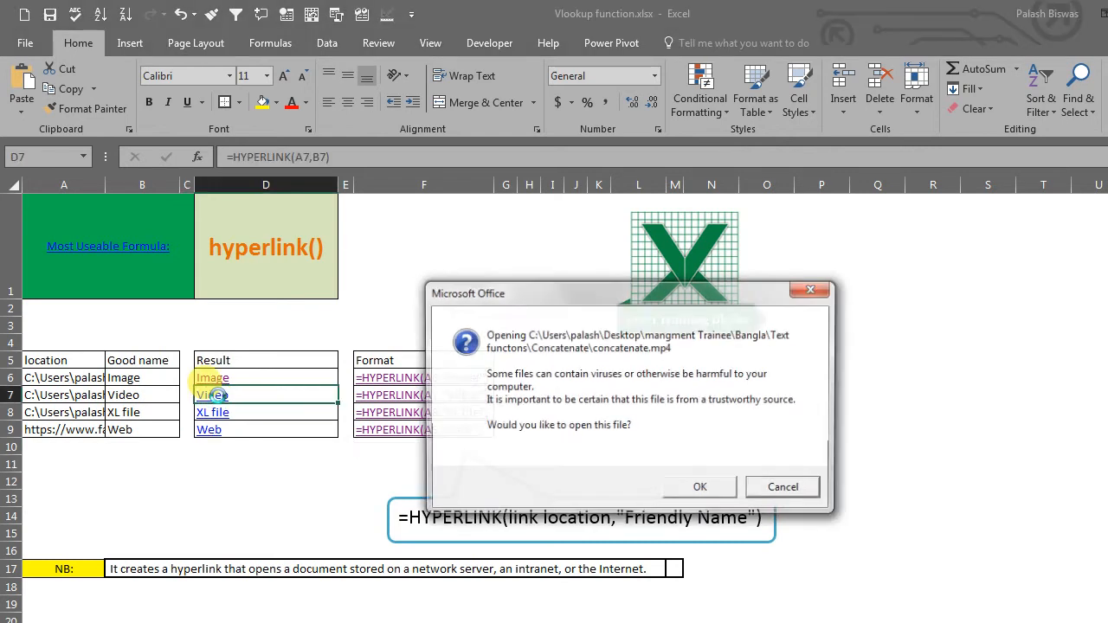
click(699, 490)
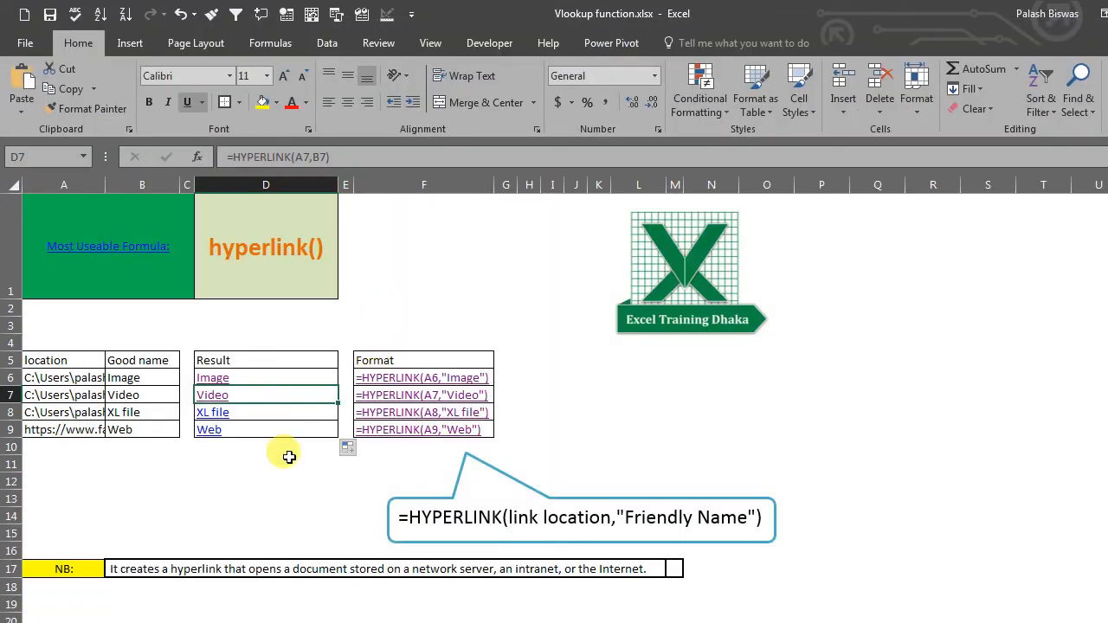
Test the XL file link in D8 and the Web link in D9, closing the Substitute.xlsx workbook in between
click(259, 482)
click(212, 414)
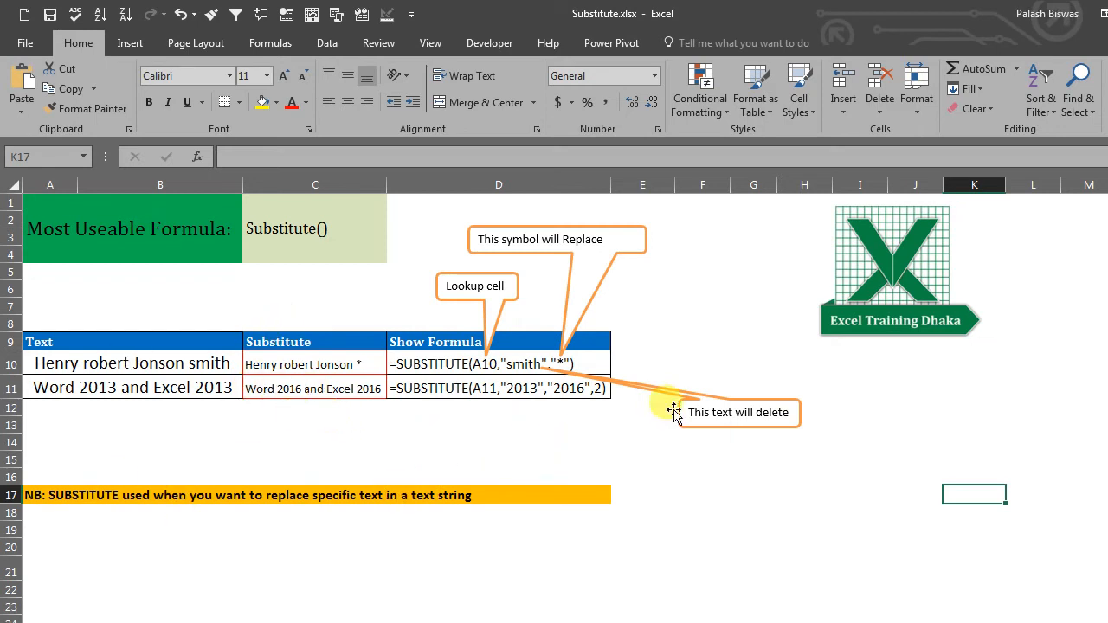
click(1107, 13)
click(573, 412)
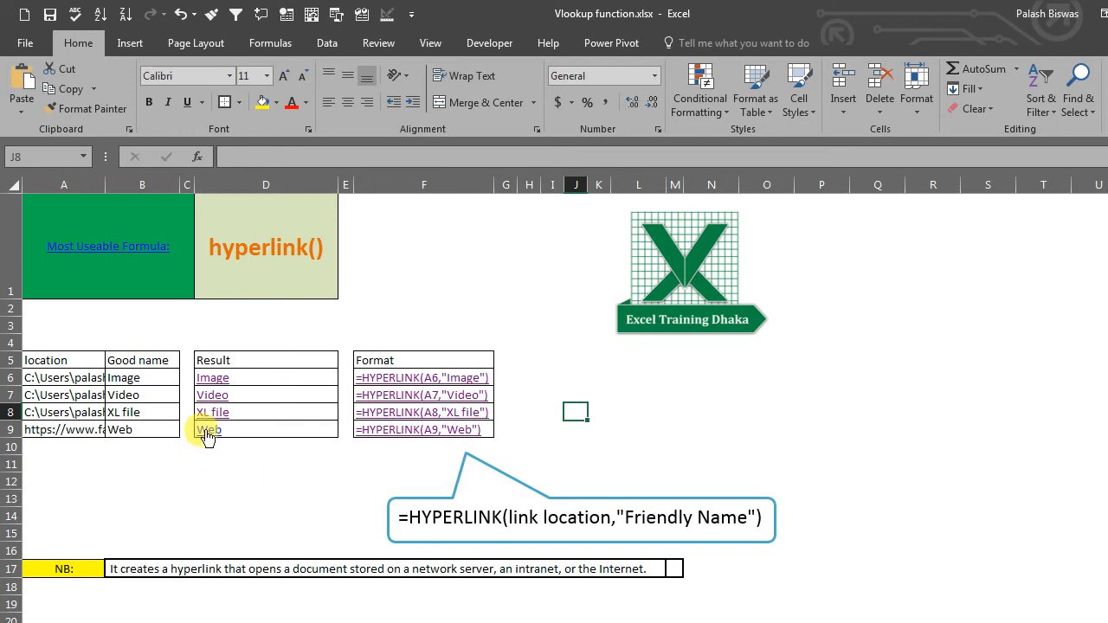
click(200, 435)
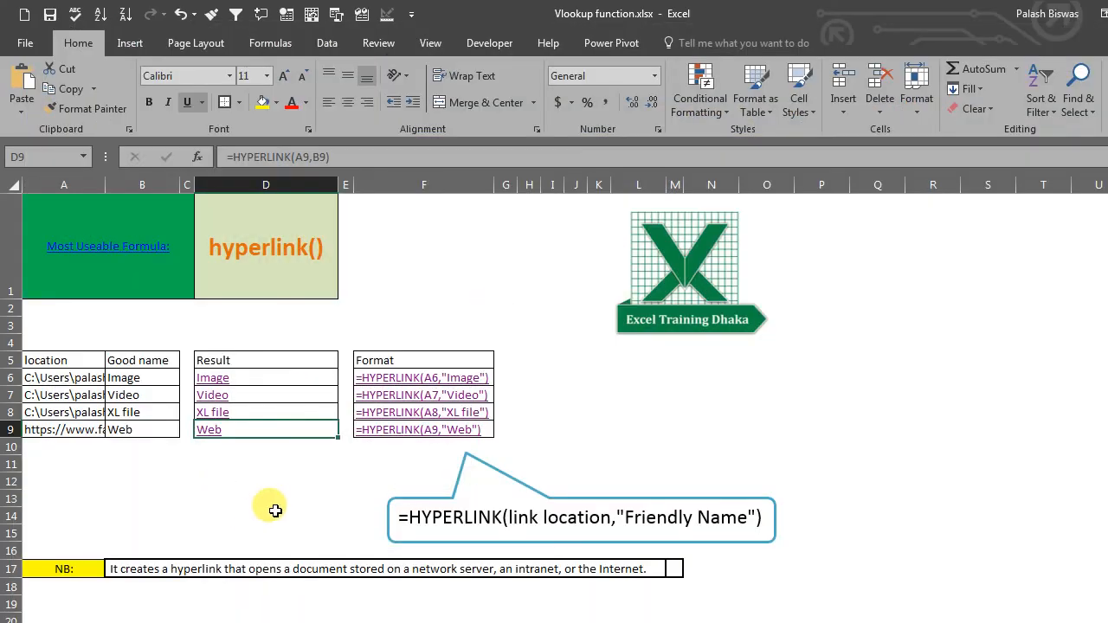
click(275, 511)
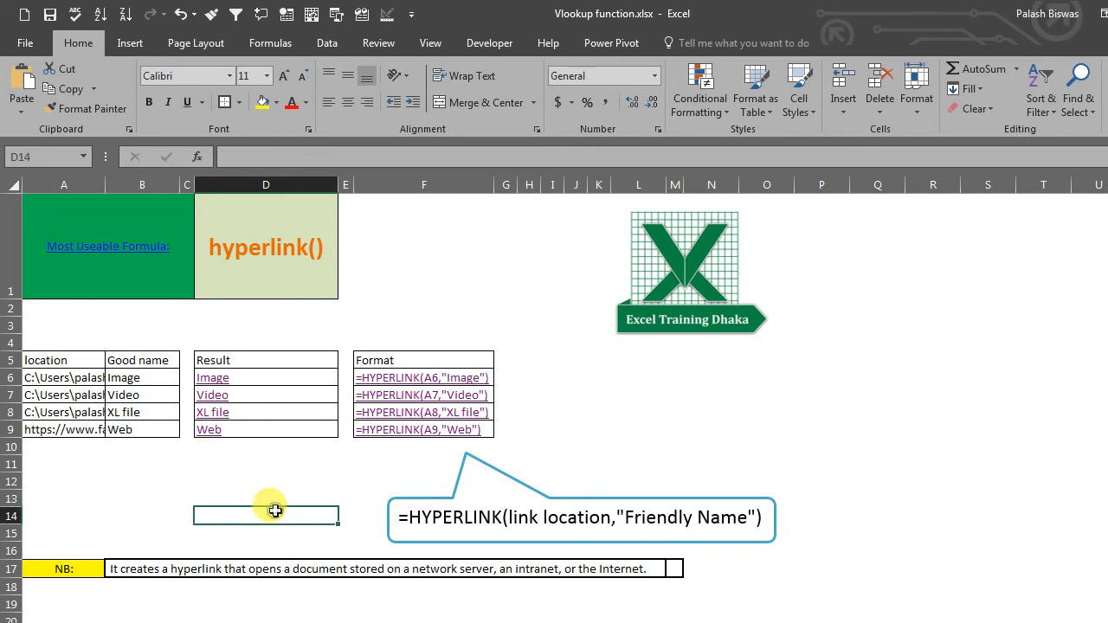